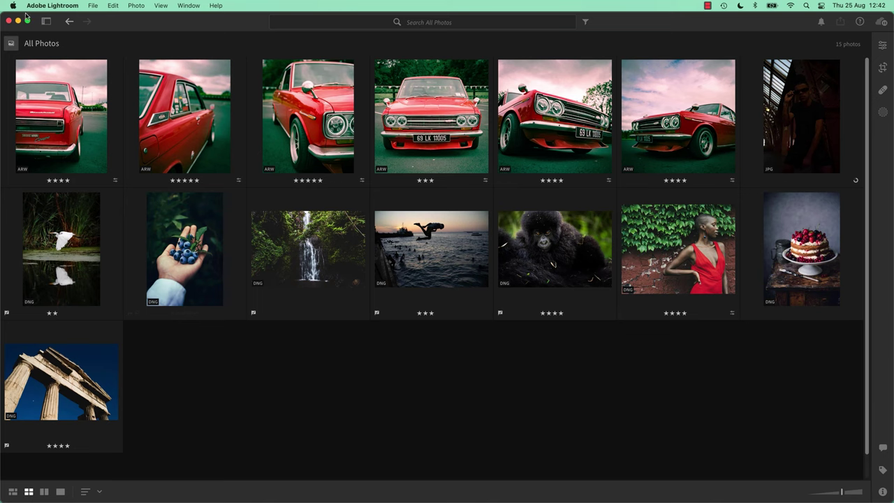
Step: Start adding photos and browse to the Exercise Files > 02 RAW folder
click(46, 22)
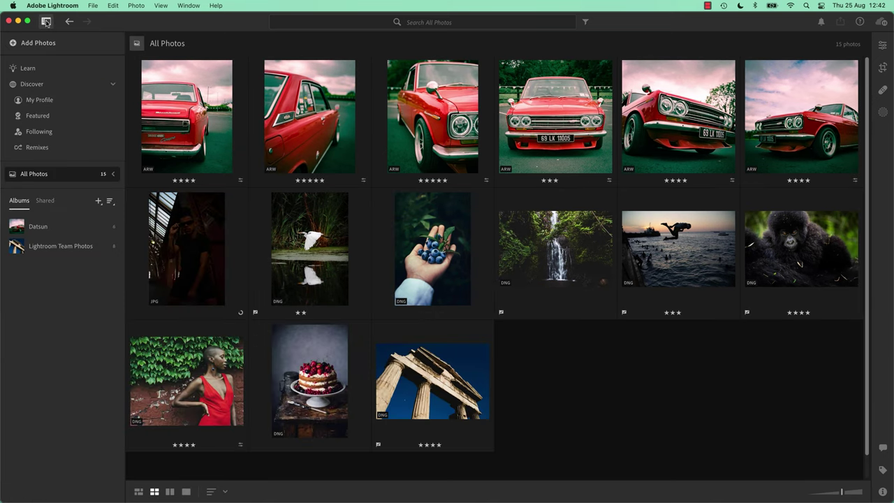
click(37, 44)
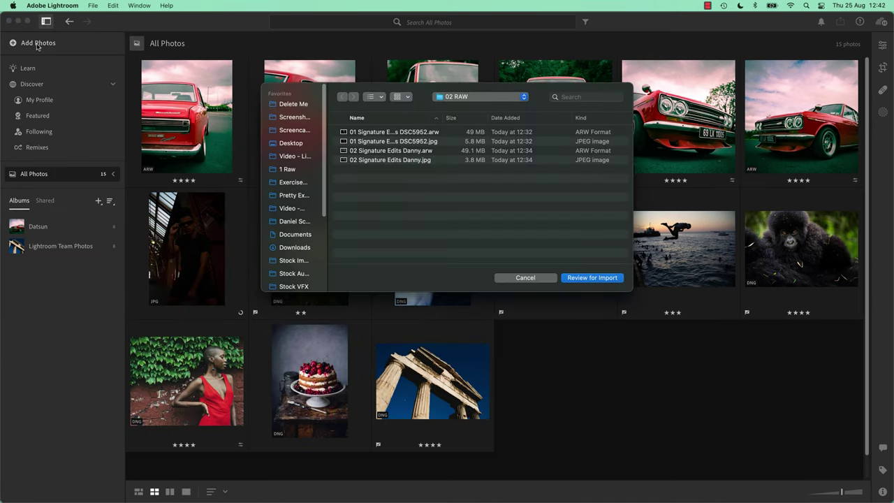
click(522, 101)
click(489, 109)
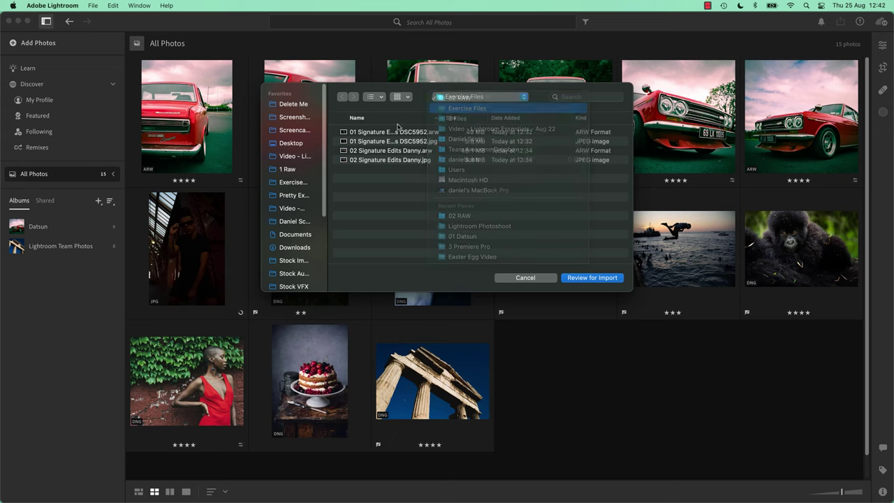
double_click(366, 142)
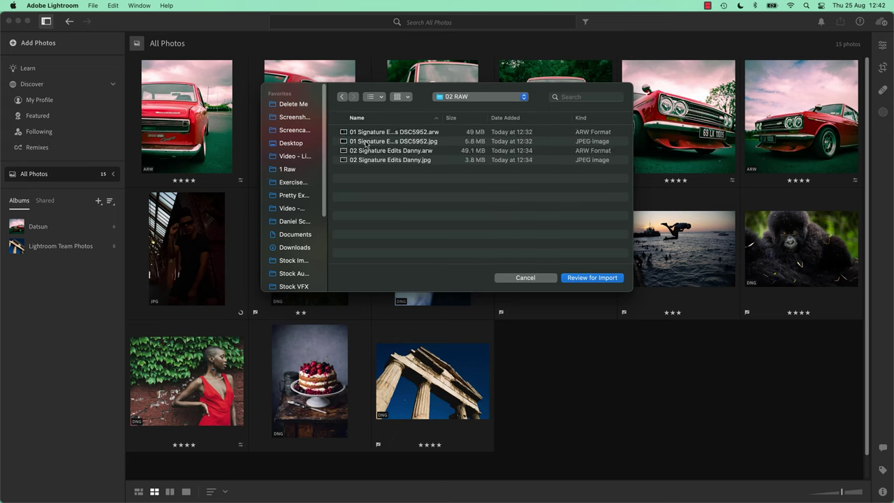
Step: Select all four ARW and JPG files in the 02 RAW folder
click(390, 132)
shift+click(389, 160)
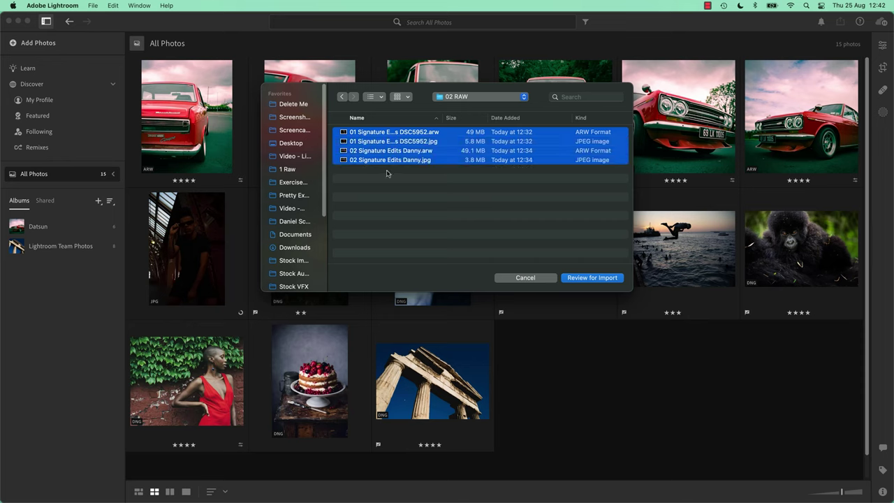
click(394, 226)
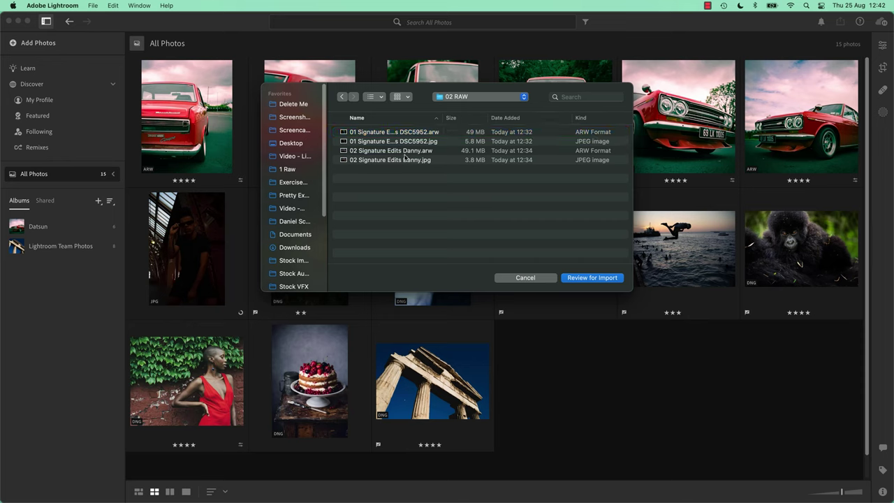
click(414, 133)
super+click(411, 142)
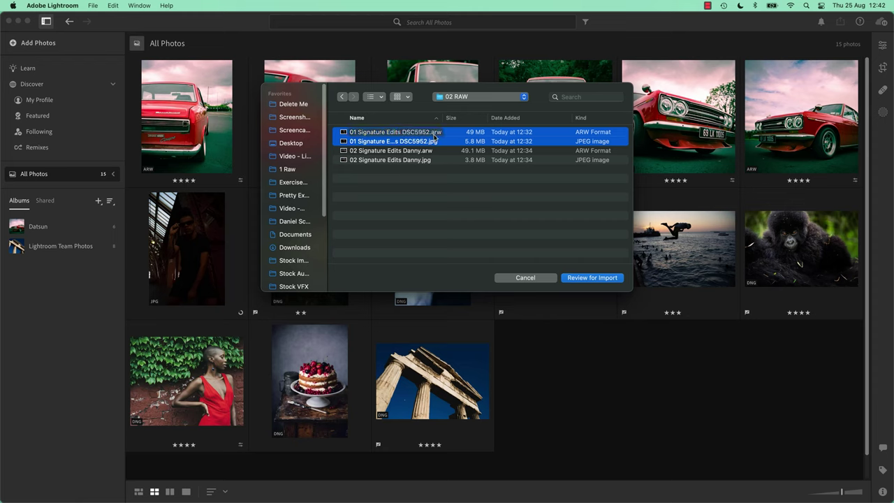
click(430, 204)
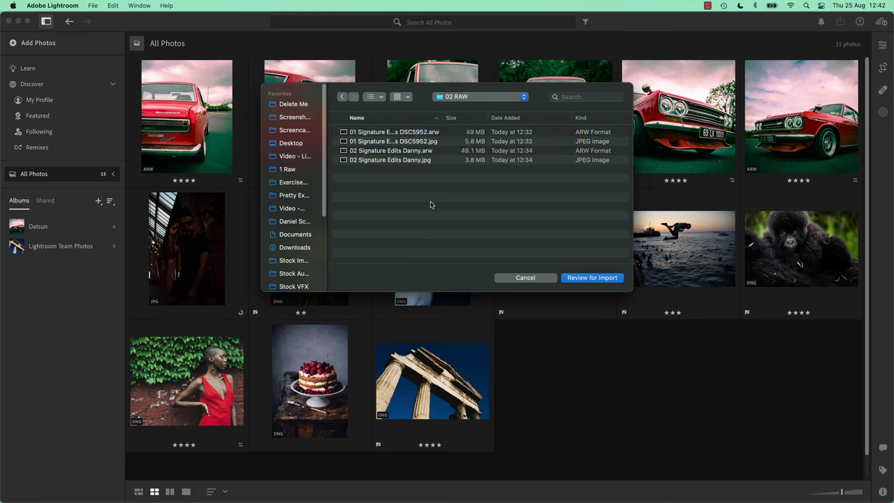
click(439, 136)
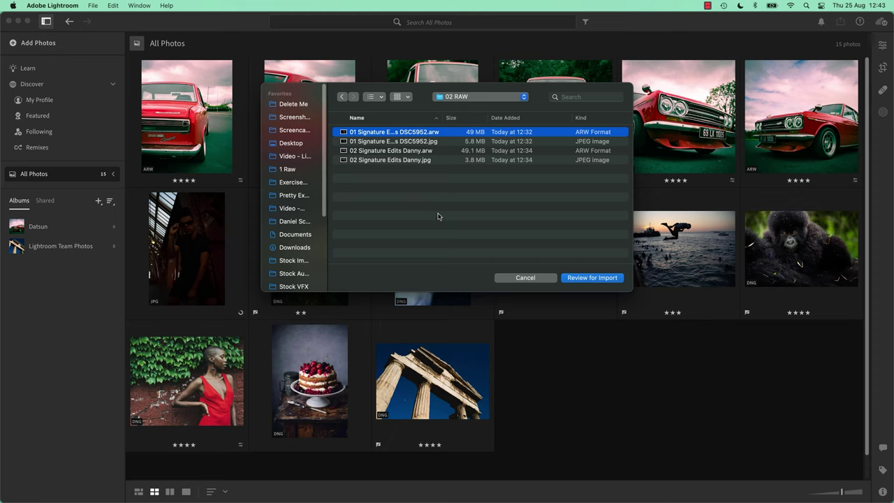
click(435, 136)
click(434, 143)
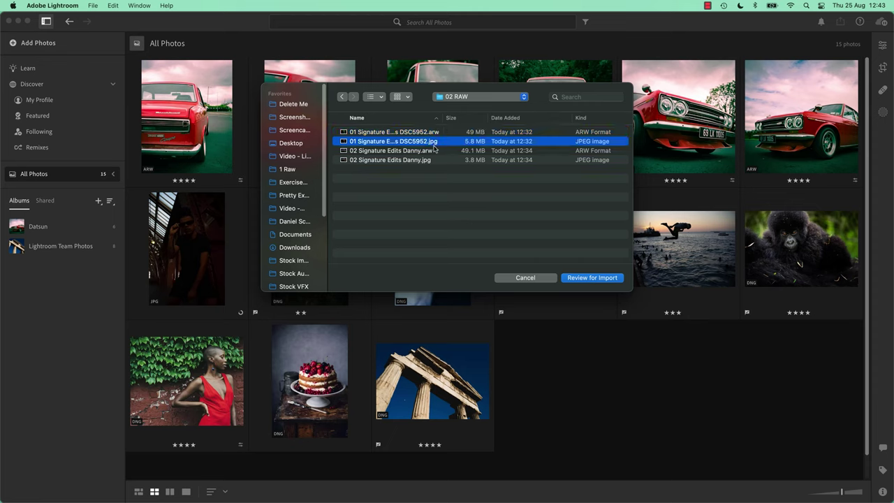
click(434, 132)
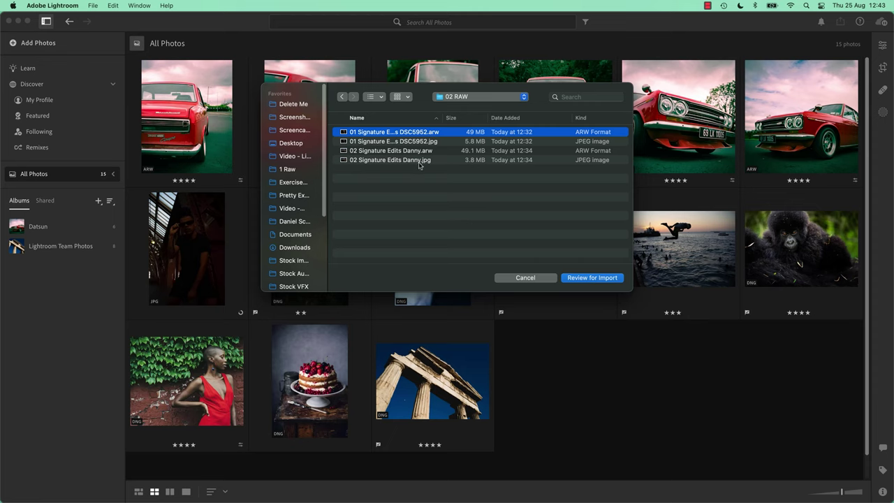
shift+click(419, 160)
Step: Import the four reviewed photos with Add to Album set to None
click(587, 282)
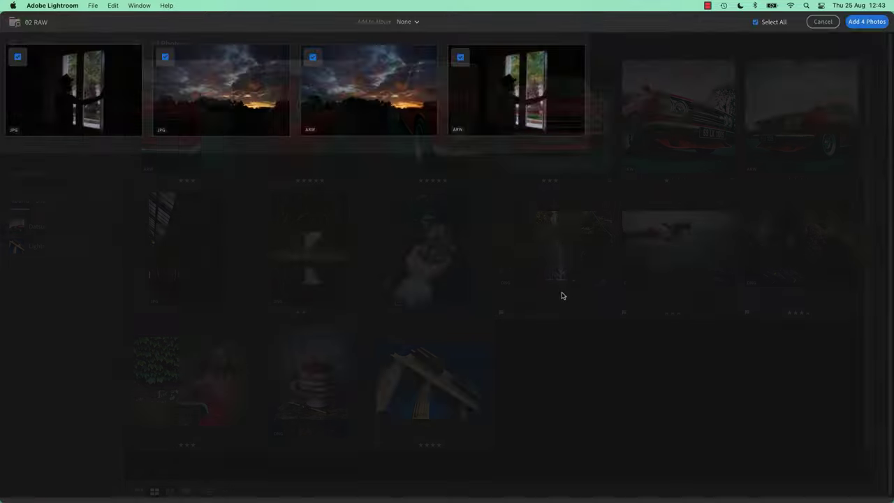
click(407, 23)
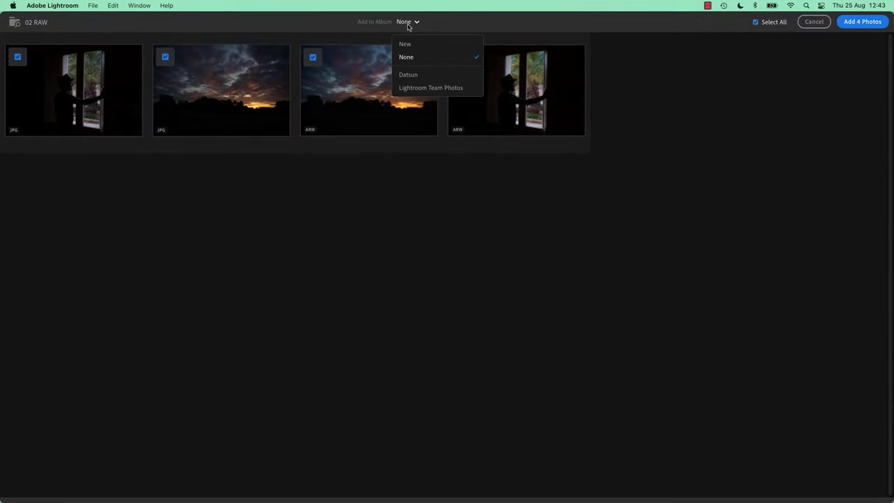
click(409, 59)
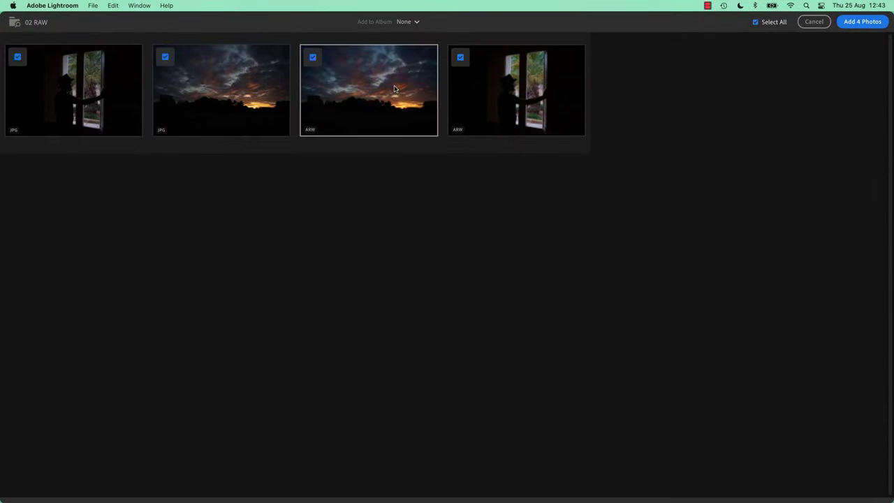
click(861, 22)
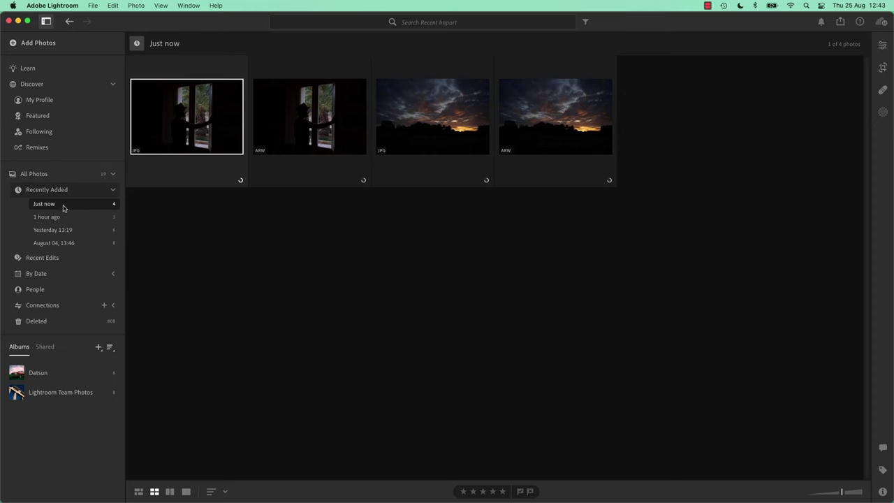
Step: Show the Recently Added photos and select the ARW silhouette photo
click(37, 175)
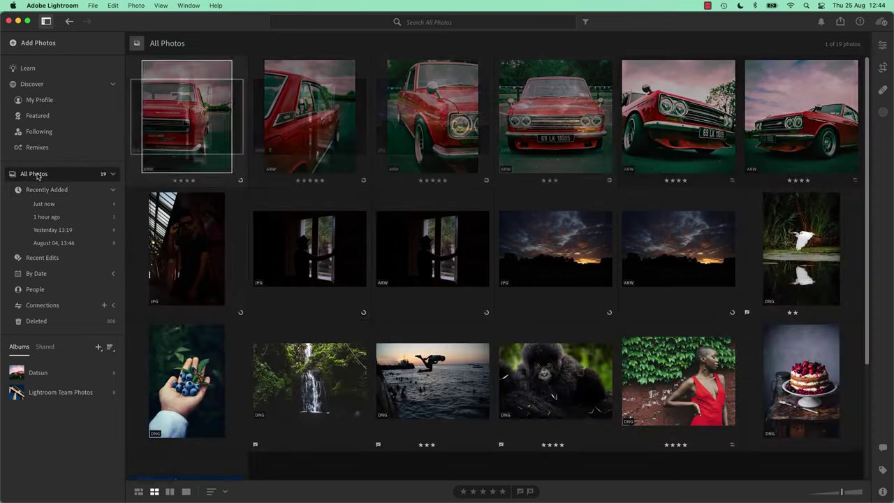
click(46, 206)
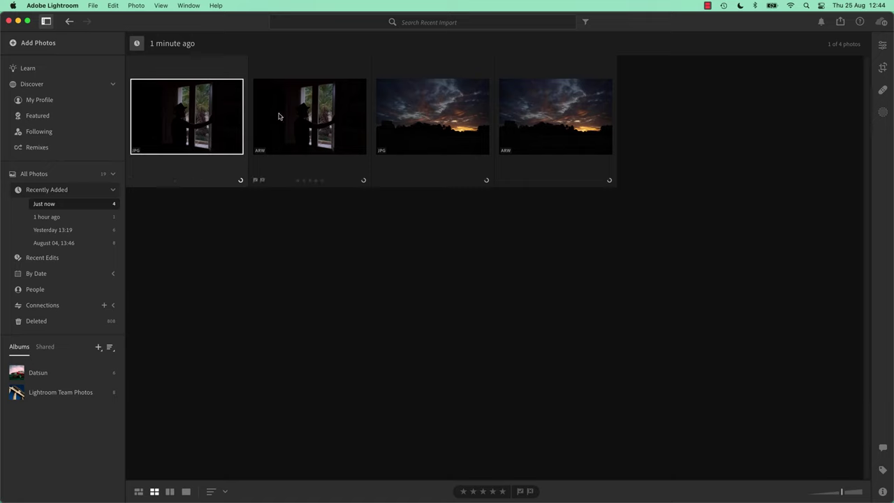
click(282, 136)
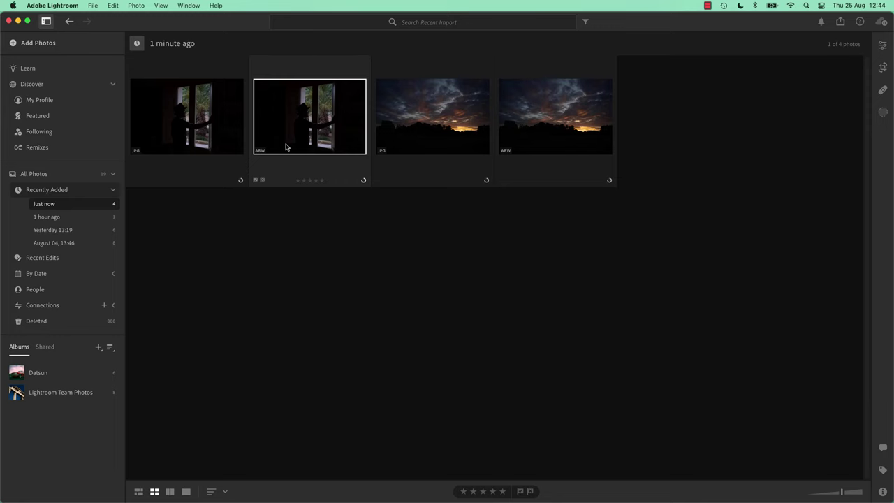
Step: Open the ARW silhouette photo for editing and set its Exposure to +5.00
double_click(285, 147)
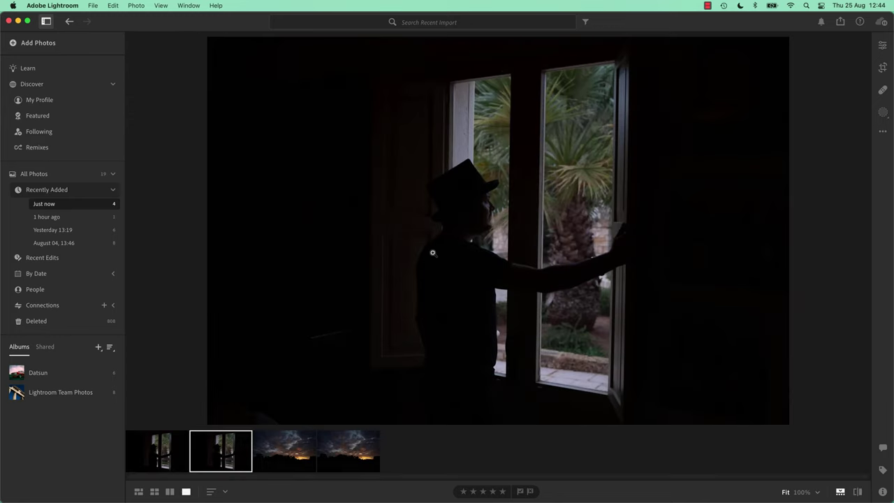
click(883, 47)
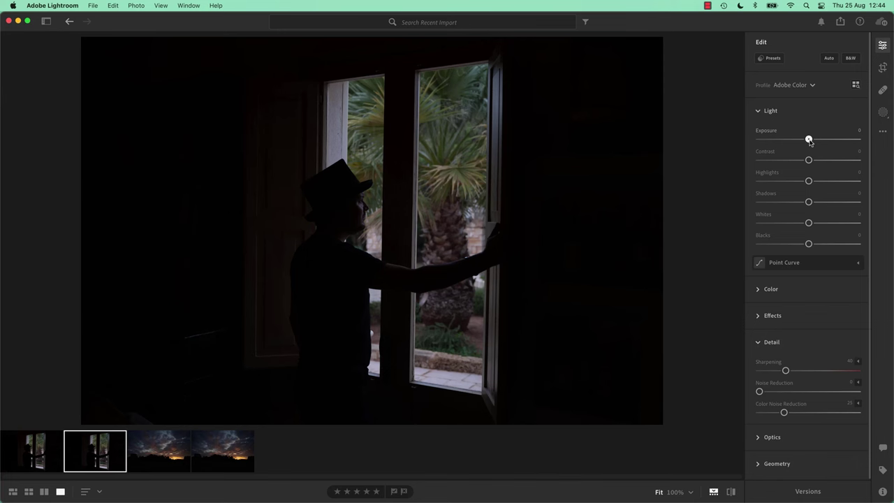
drag(810, 141, 864, 148)
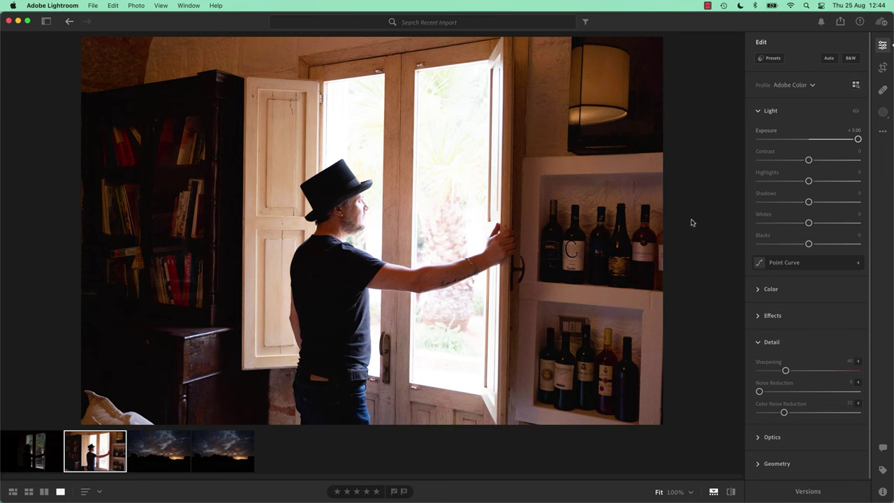
click(810, 140)
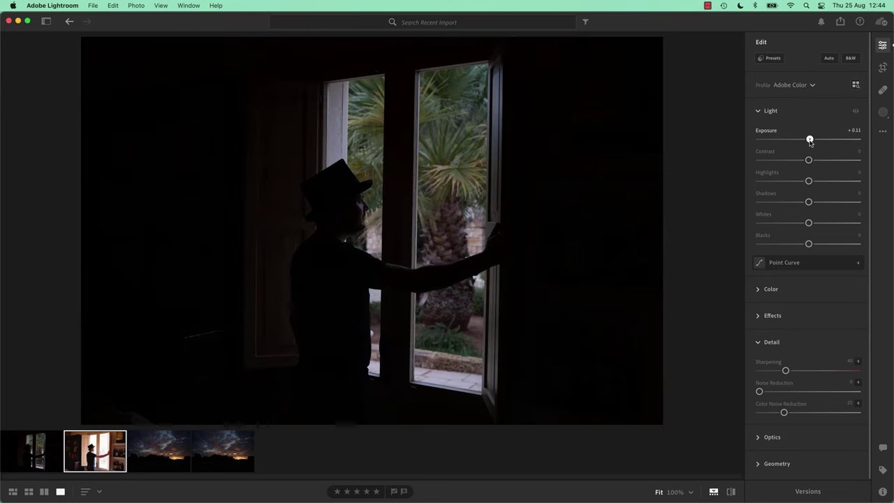
drag(810, 140, 858, 140)
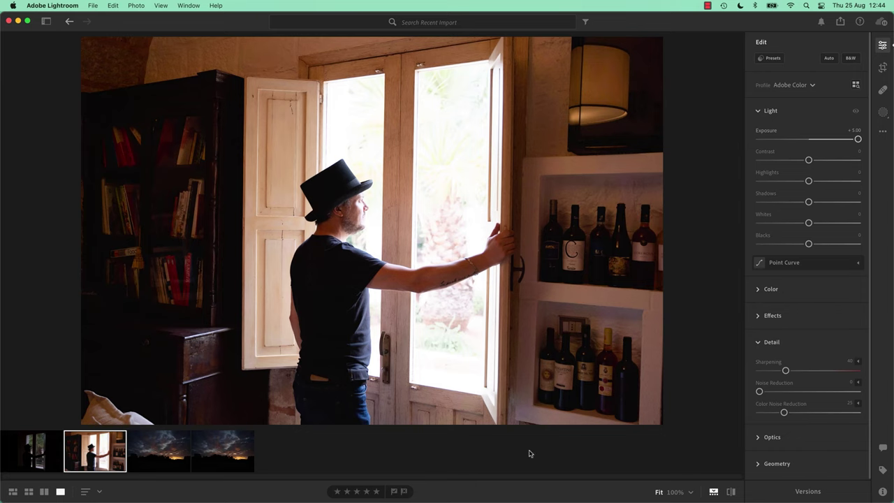
Step: Switch to the dark JPG silhouette photo and show its Info details
click(714, 492)
click(714, 493)
click(35, 454)
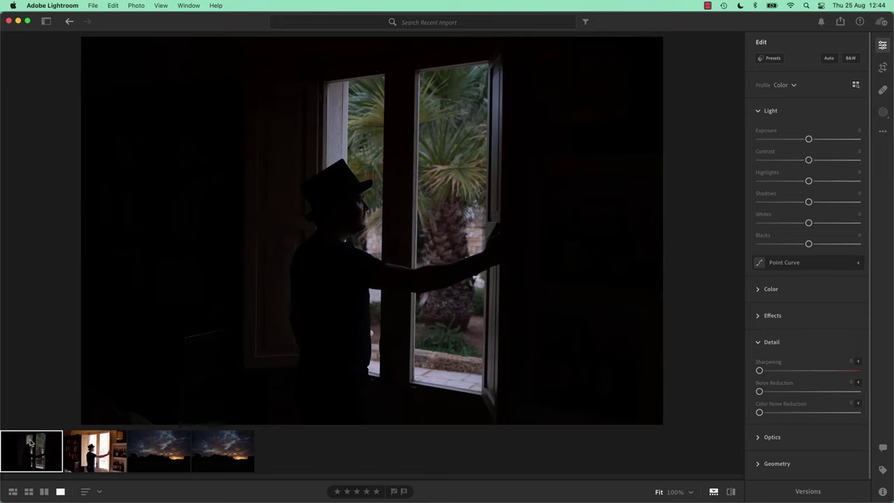
click(884, 492)
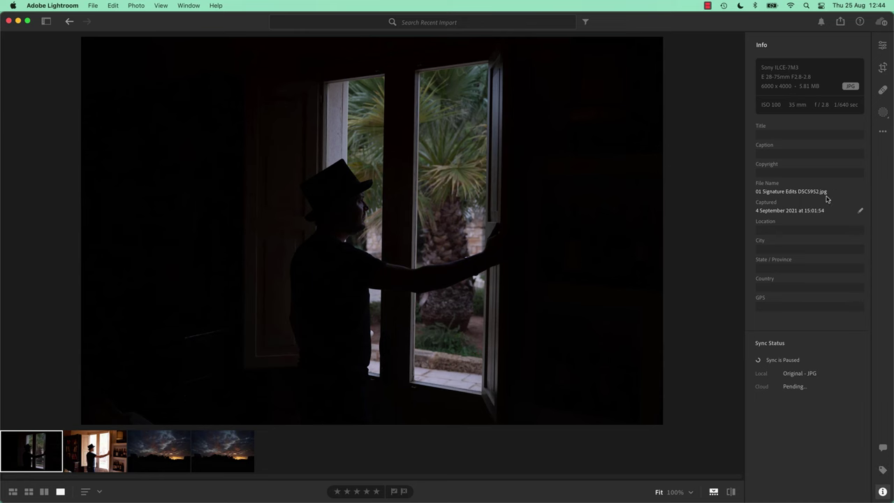
Step: Compare the brightened ARW against the JPG with the arrow keys, keeping Info displayed
click(104, 455)
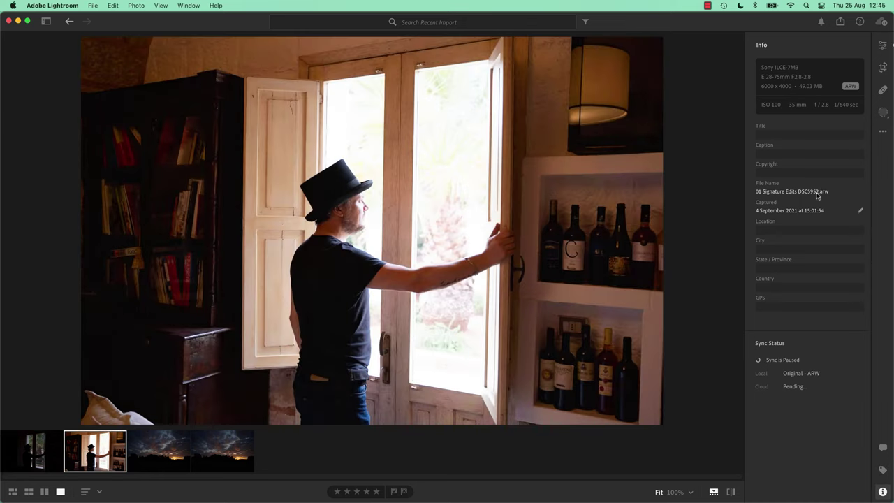
key(Left)
key(Right)
click(883, 493)
click(883, 492)
Step: Push the JPG silhouette's Exposure to +5.00, then return to the ARW version
click(883, 46)
click(18, 459)
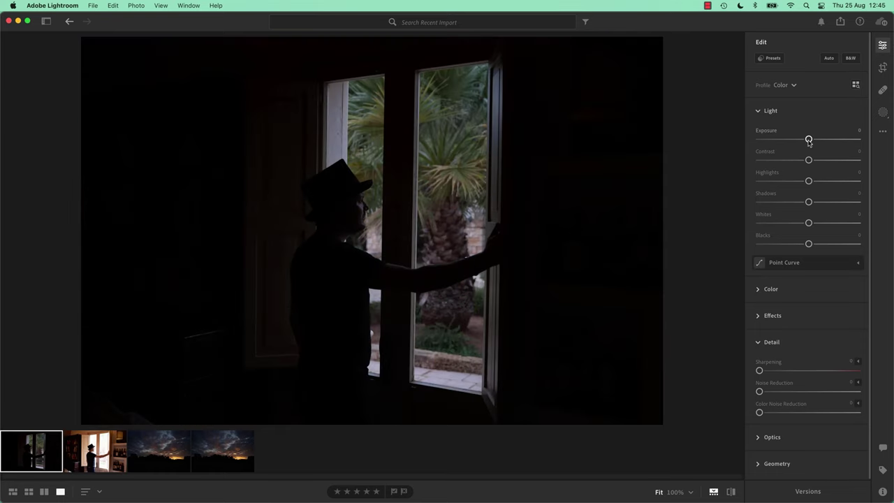
drag(809, 140, 867, 146)
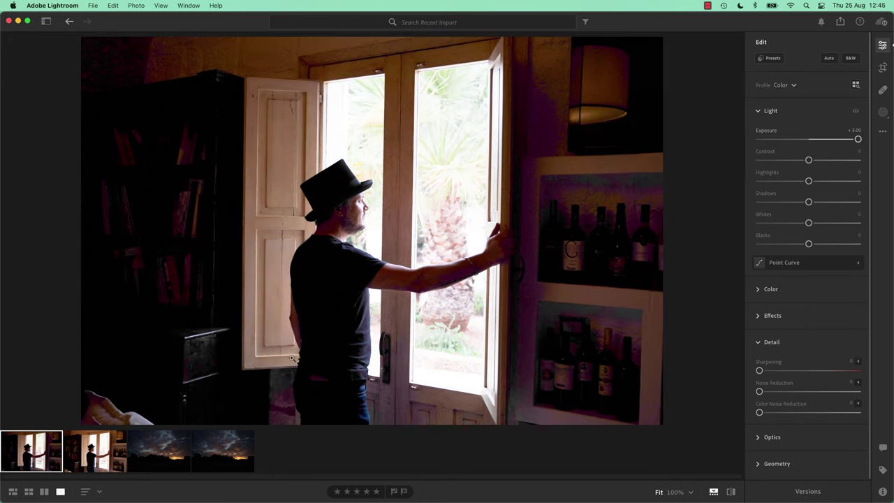
click(93, 458)
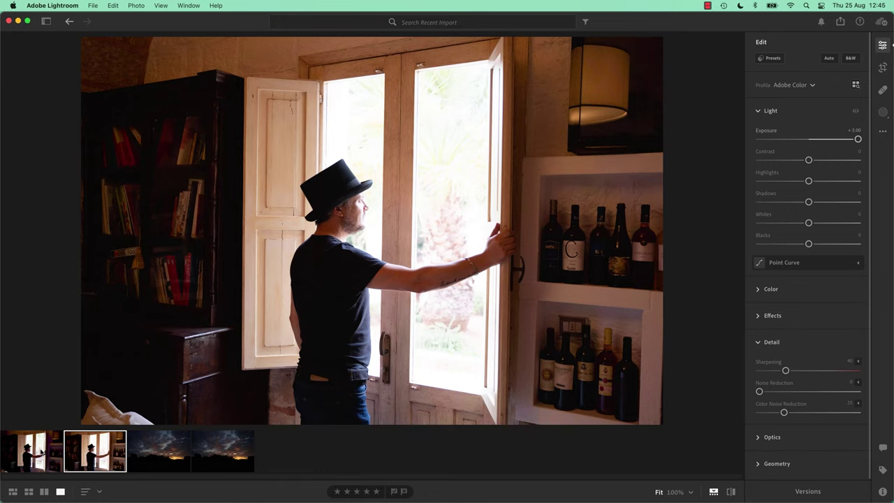
Step: Check the sunset JPG's info, then raise the RAW sunset's Exposure to +5.00
click(176, 454)
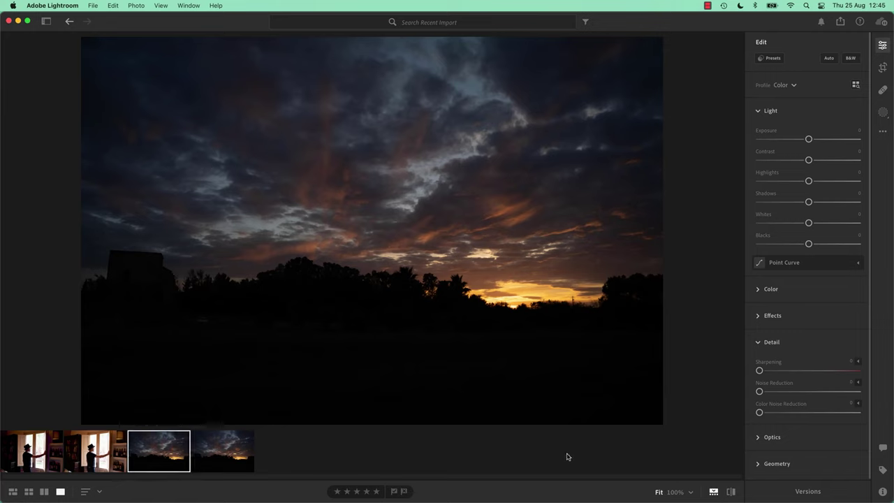
click(883, 492)
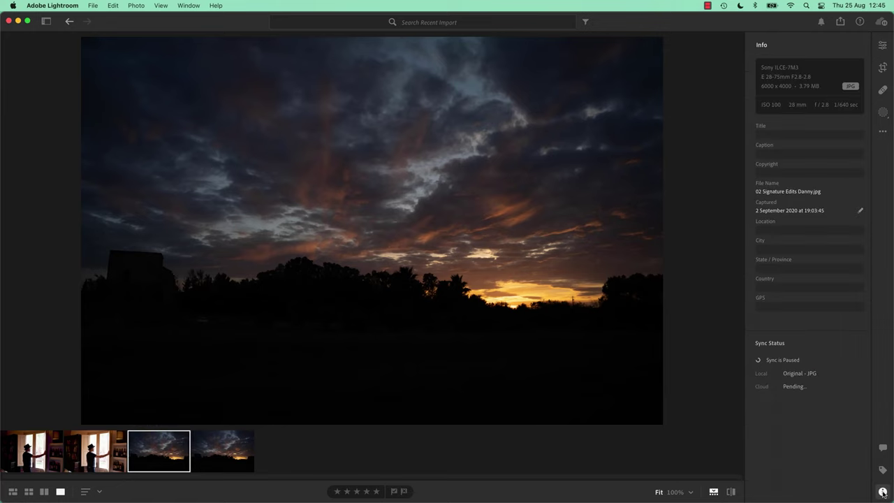
click(220, 452)
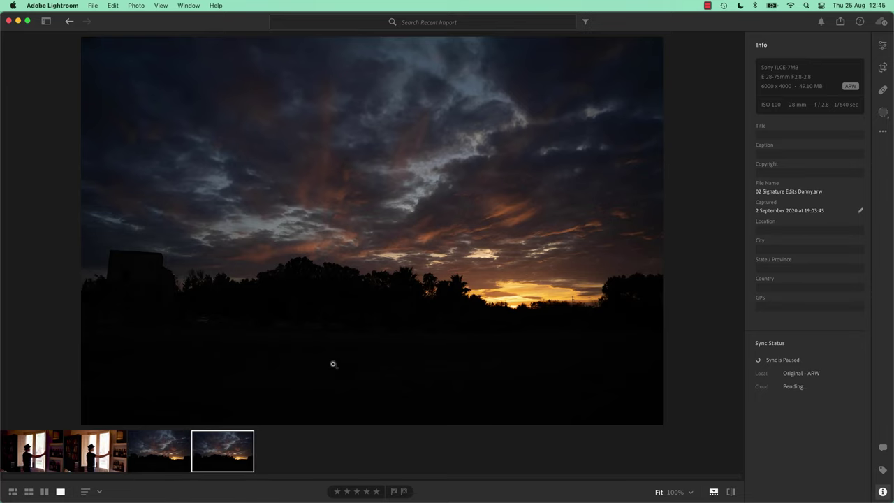
click(883, 46)
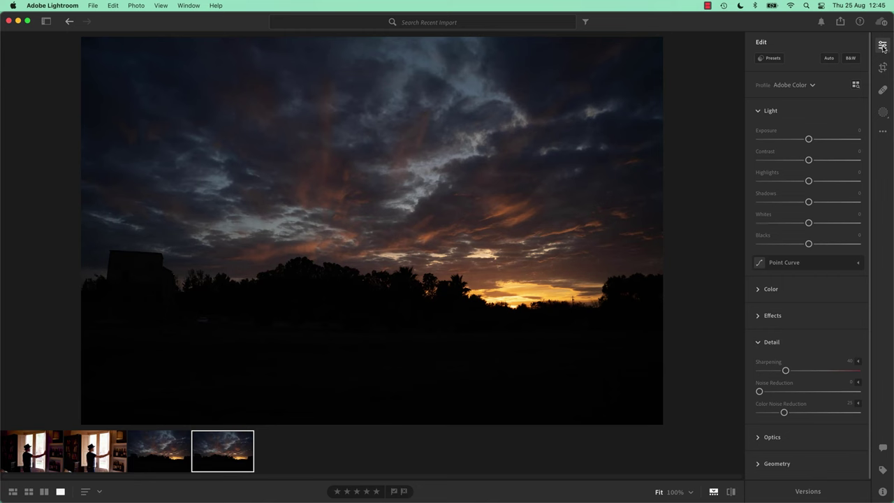
drag(810, 142, 857, 142)
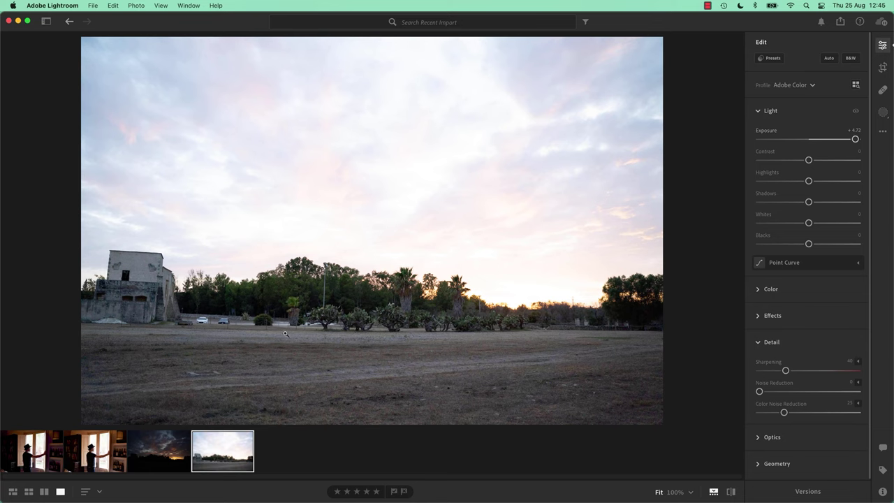
drag(827, 142, 861, 140)
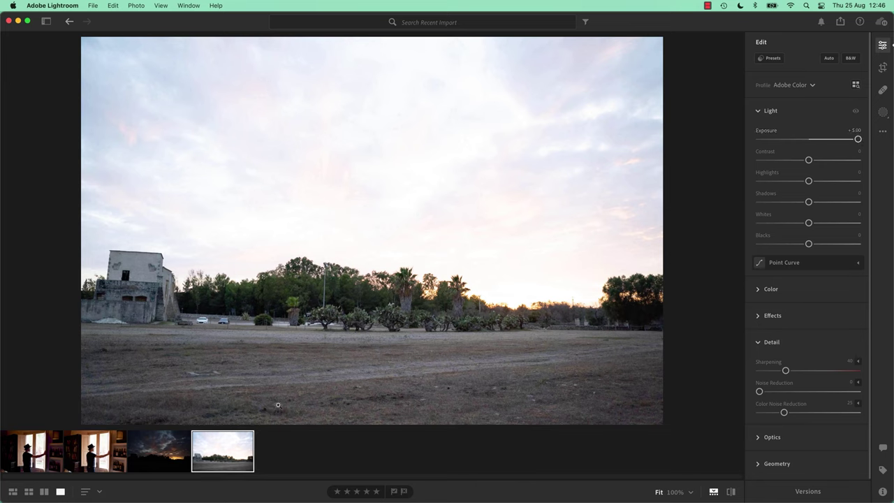
Step: Set the JPEG sunset's Exposure to +5.00, briefly comparing it with the RAW version
click(167, 457)
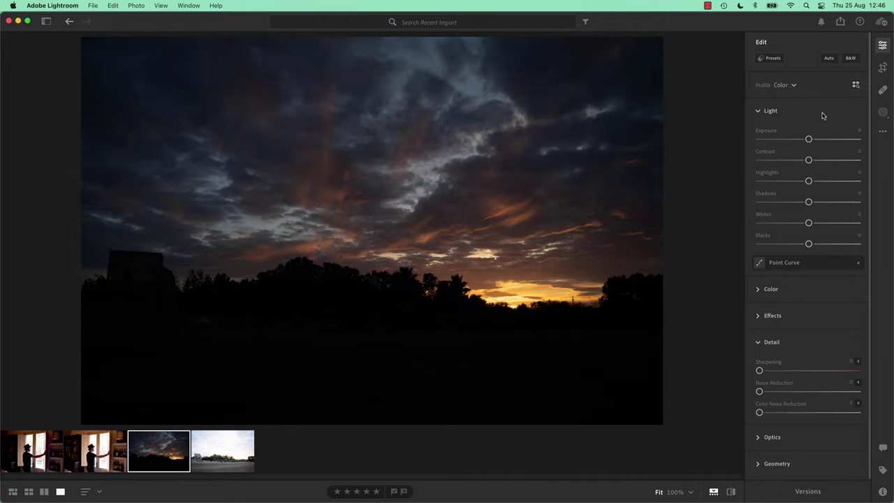
drag(809, 139, 869, 143)
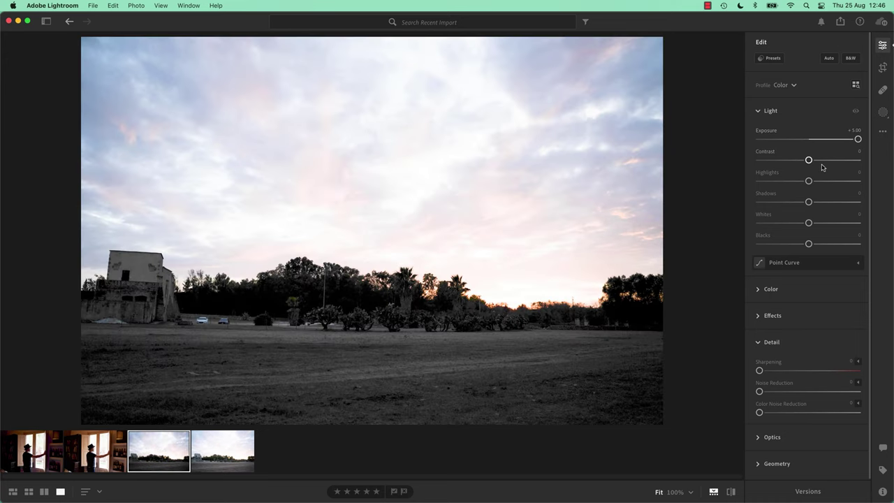
click(234, 459)
click(168, 460)
Step: View the JPEG sunset at 100% across the dark bushes, tree line and stone building
key(z)
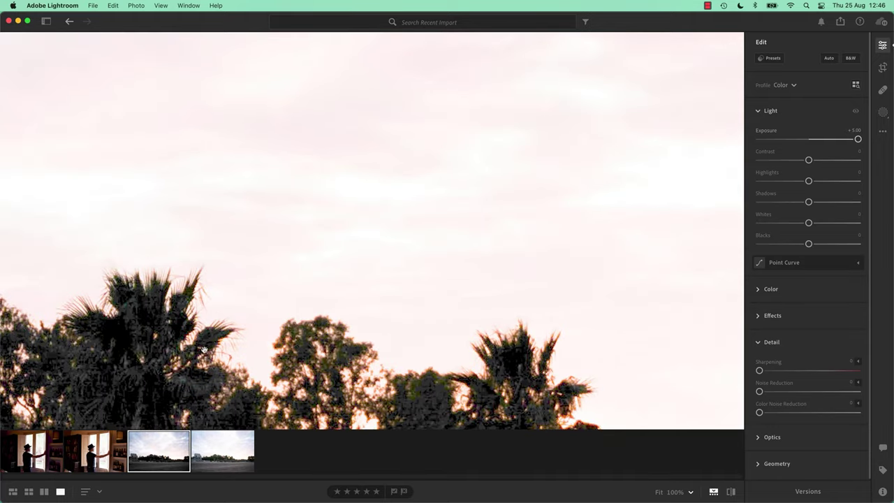
drag(208, 348, 336, 172)
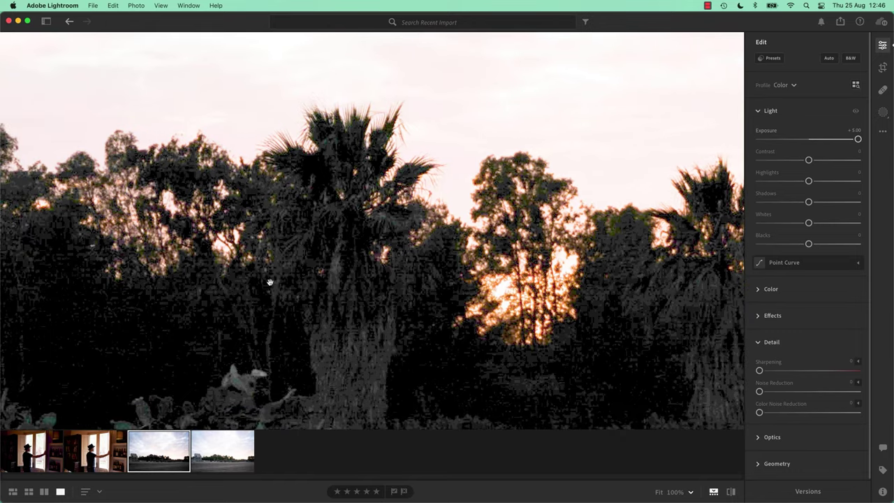
drag(252, 300, 374, 248)
click(374, 248)
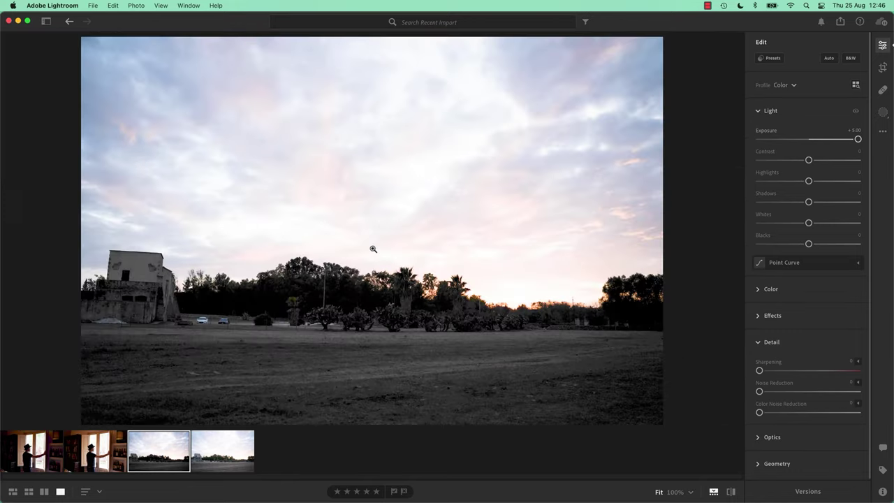
click(370, 250)
drag(314, 222, 549, 295)
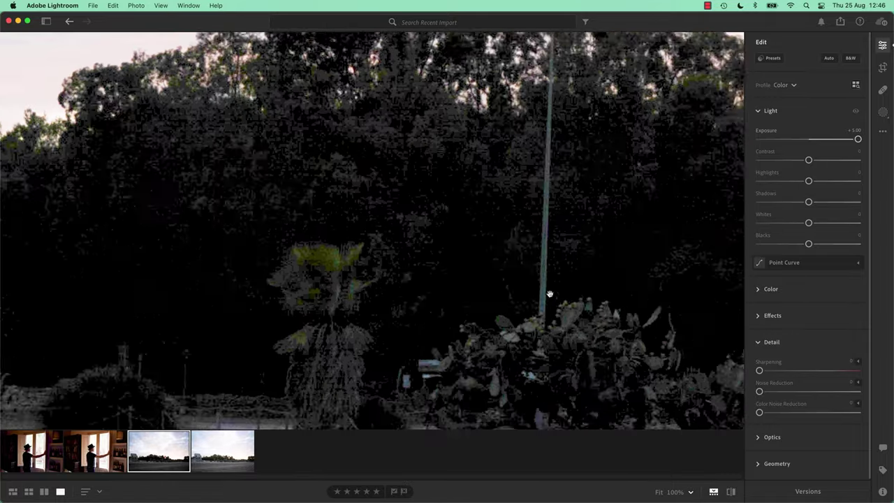
drag(176, 324, 593, 326)
drag(212, 192, 91, 168)
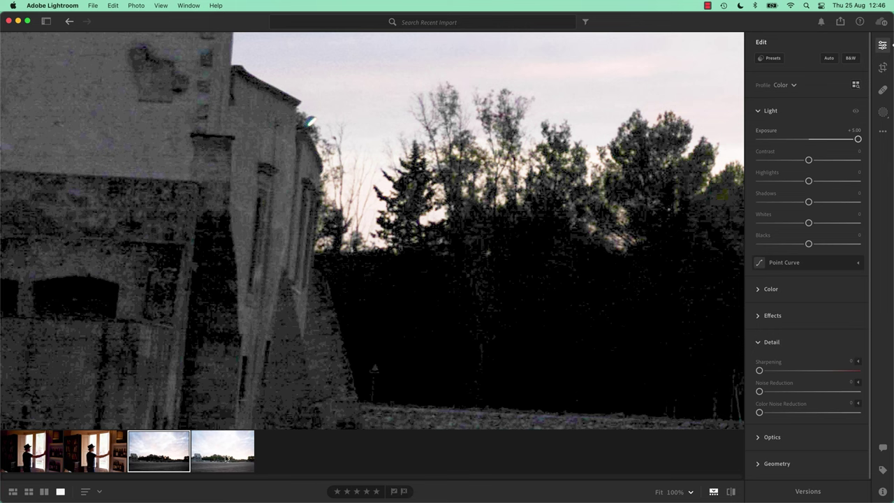
Step: Compare the same shadow area between the RAW and JPEG sunsets at 100%
click(225, 459)
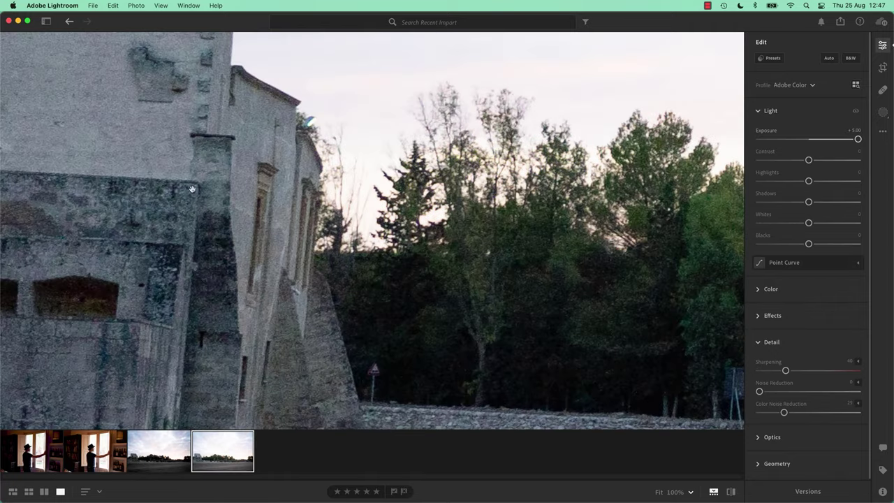
click(168, 459)
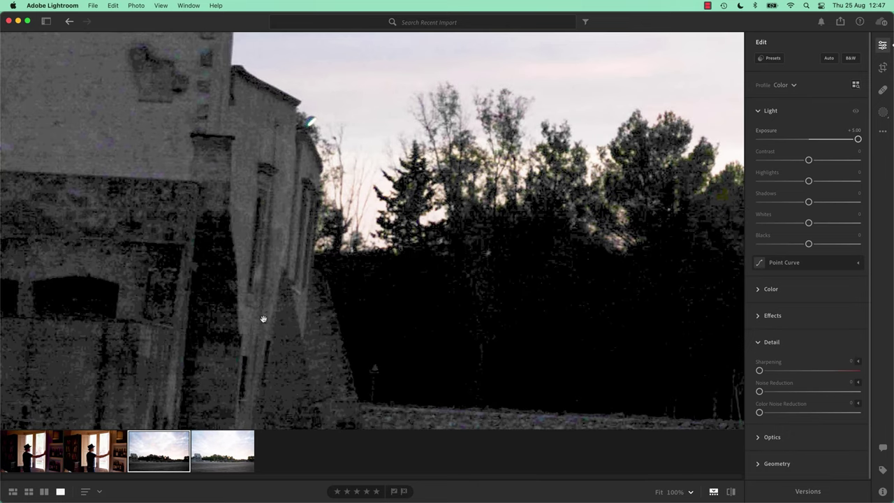
click(229, 458)
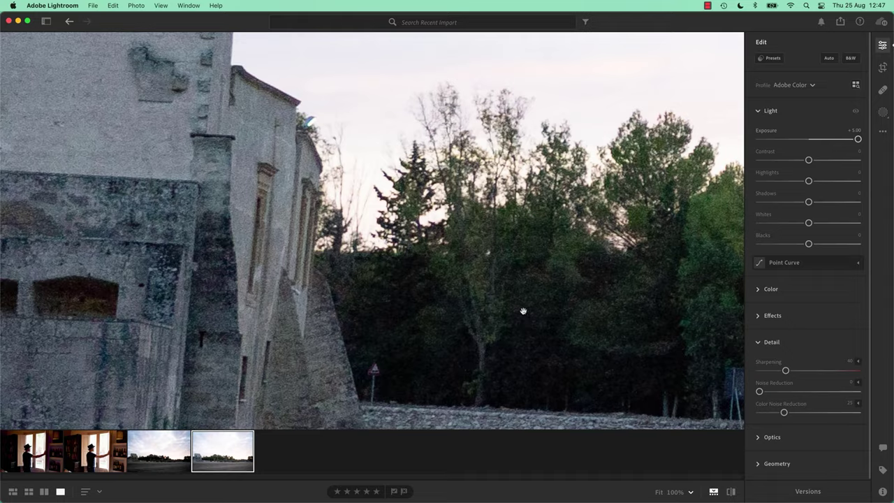
scroll(523, 311, down, 5)
scroll(523, 312, right, 5)
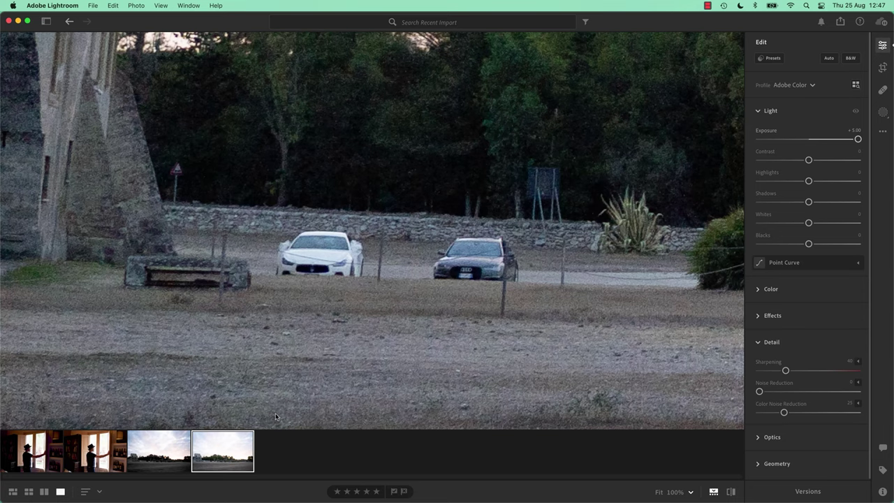
Step: Compare the cars and trees in the JPEG sunset, then the wine bottles in both portraits
click(174, 462)
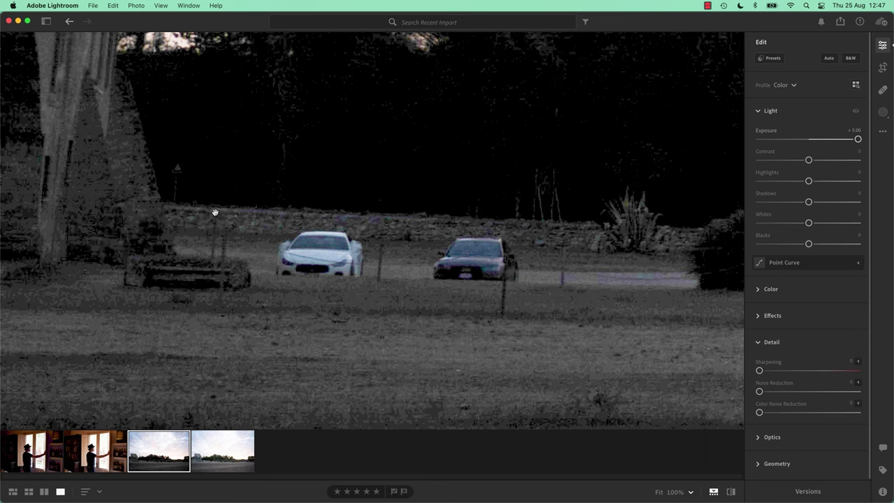
drag(387, 205, 290, 209)
scroll(290, 208, right, 10)
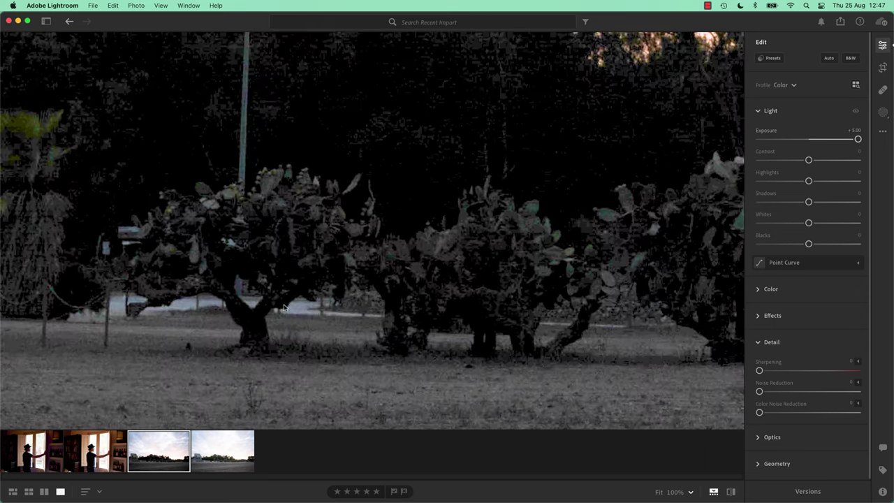
scroll(545, 287, right, 15)
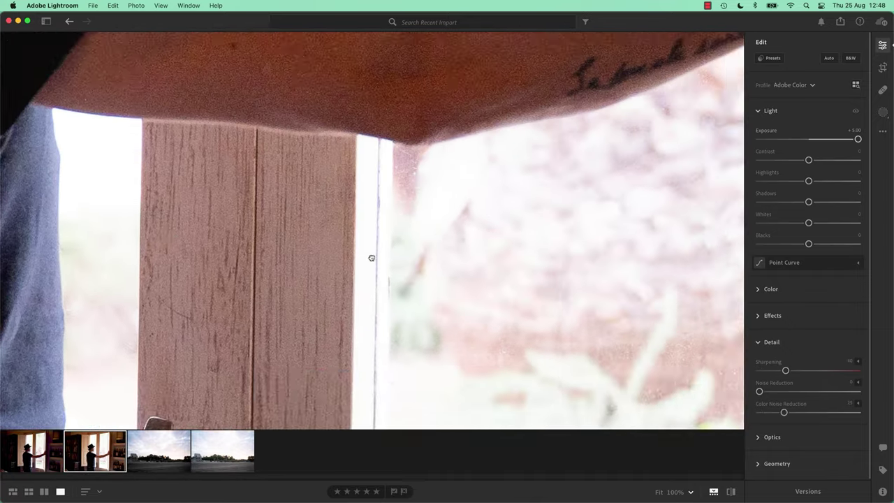
scroll(409, 234, right, 10)
scroll(340, 226, up, 7)
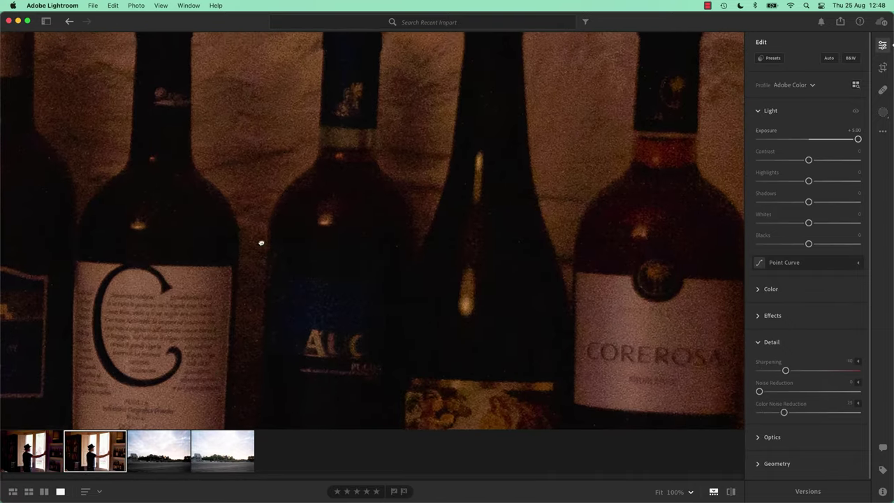
click(40, 459)
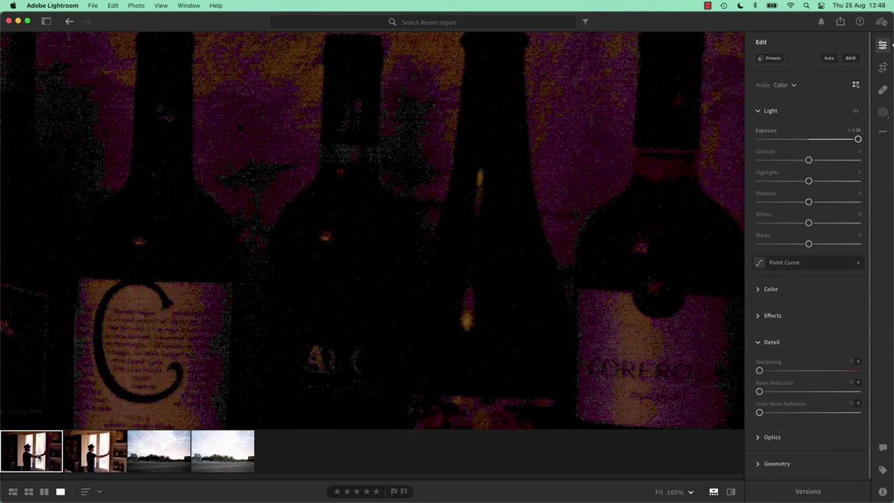
click(97, 457)
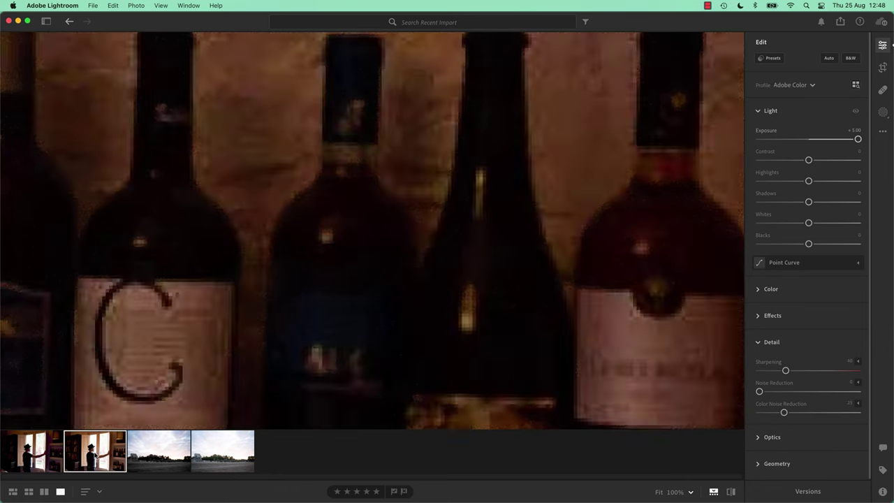